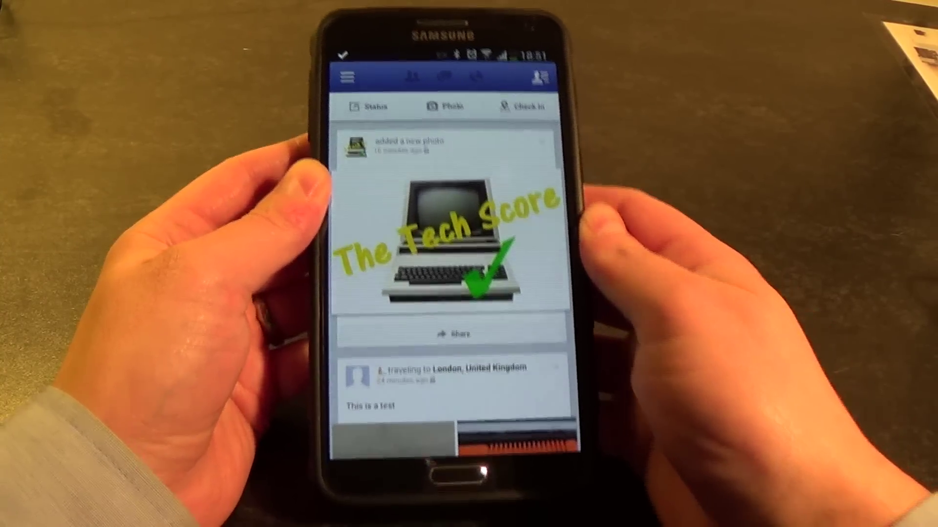
pyautogui.scroll(3, 461, 308)
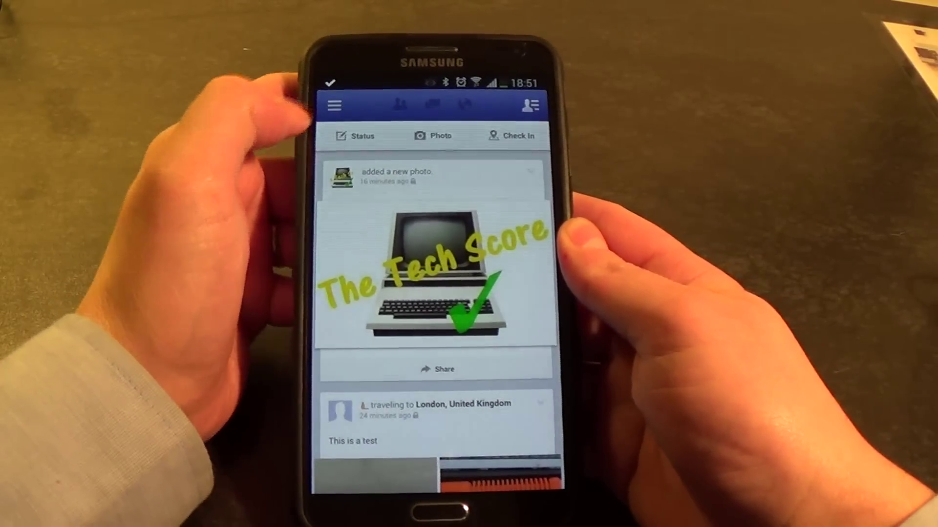
# - Open the side navigation drawer from the top-left menu icon on the news feed
pyautogui.click(338, 109)
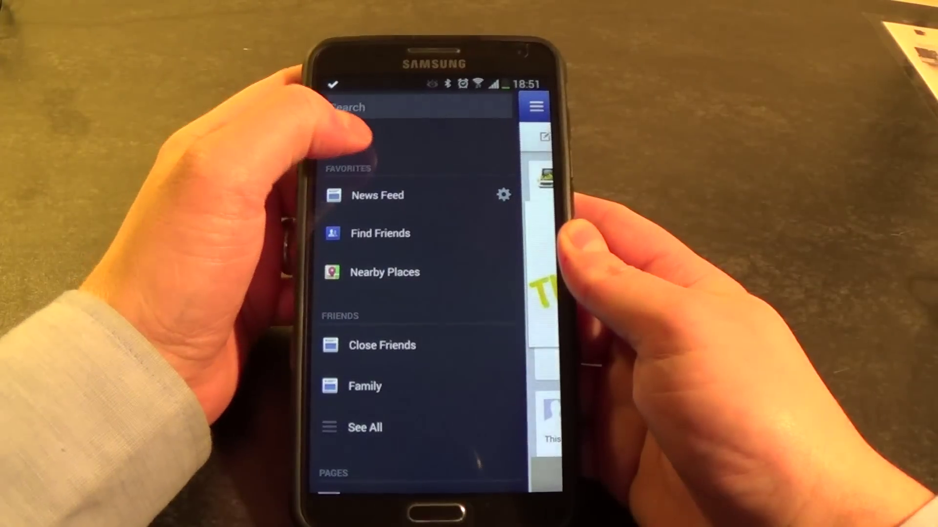
# - Show the profile's photo albums: Mobile Uploads, Profile Pictures and Cover Photos
pyautogui.click(359, 143)
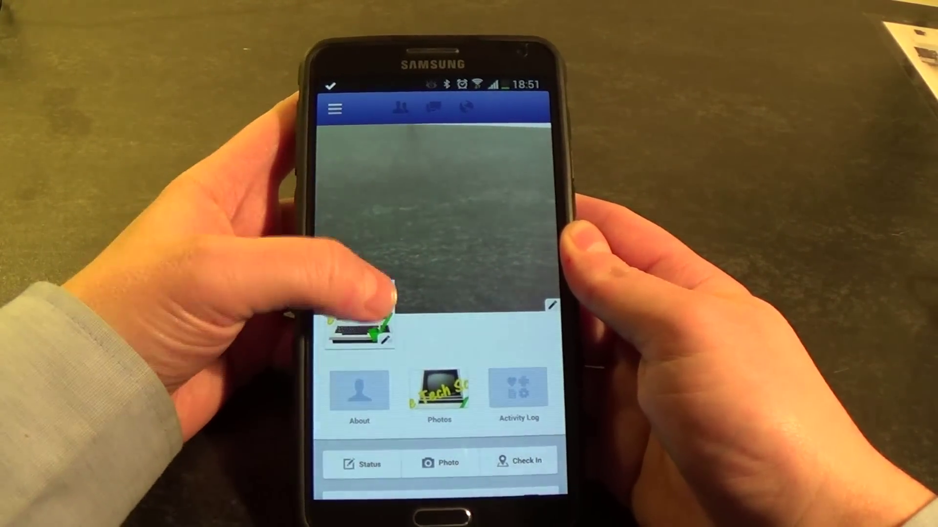
pyautogui.moveTo(385, 242); pyautogui.dragTo(400, 187)
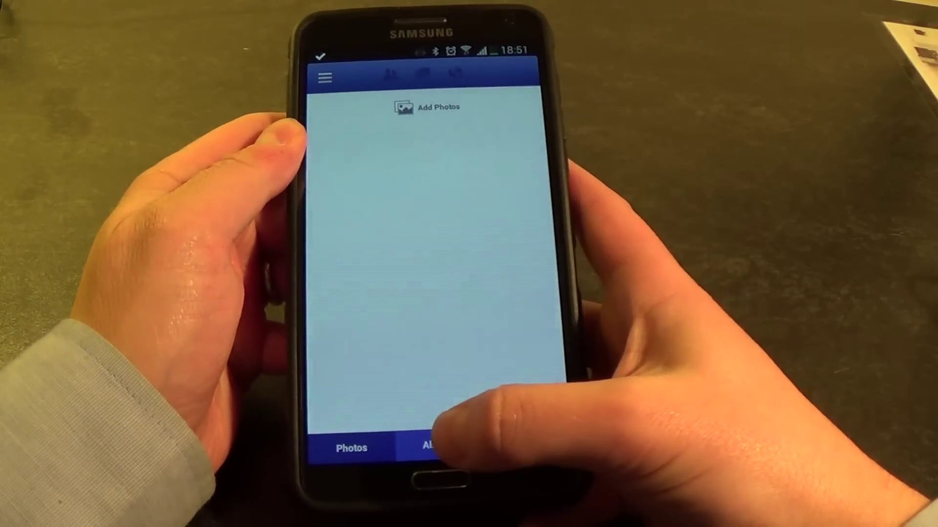
pyautogui.click(428, 447)
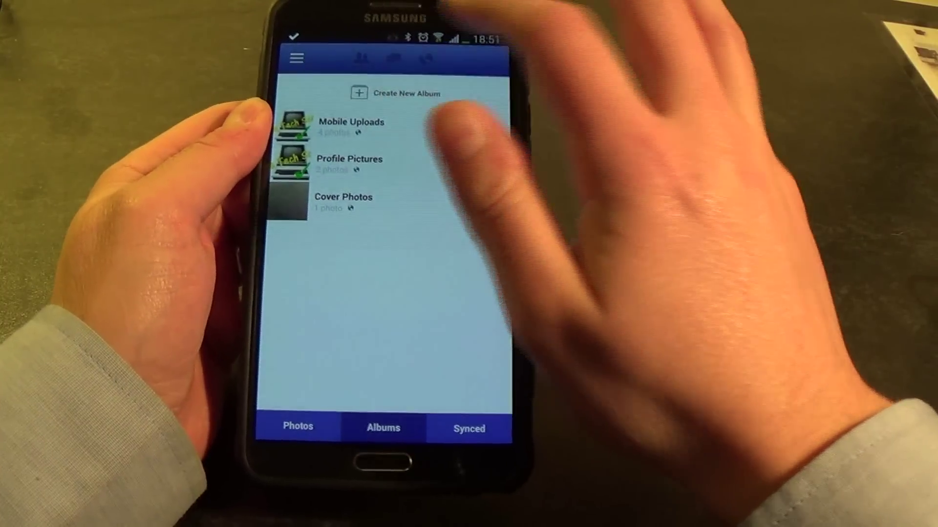
# - Create an album named 'Test' with the description 'Test'
pyautogui.click(396, 93)
pyautogui.write('Test')
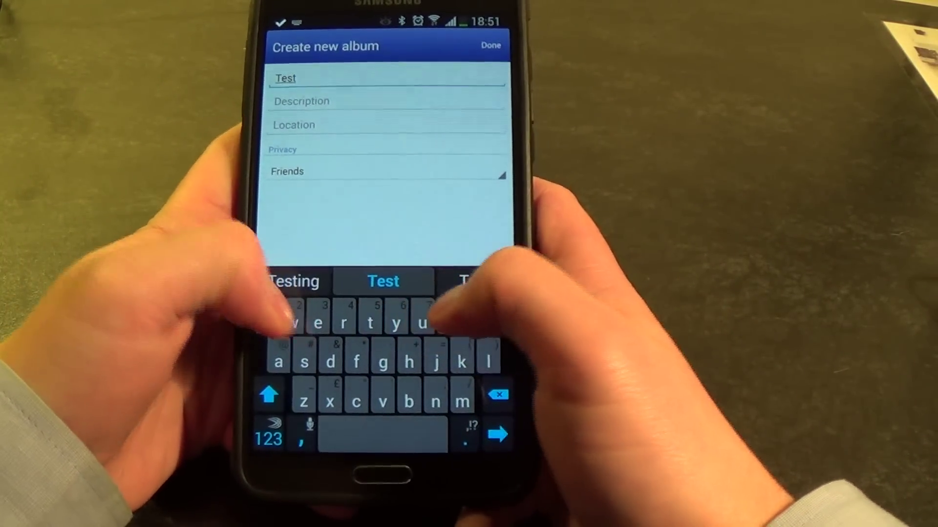
pyautogui.press('Return')
pyautogui.write('Twst')
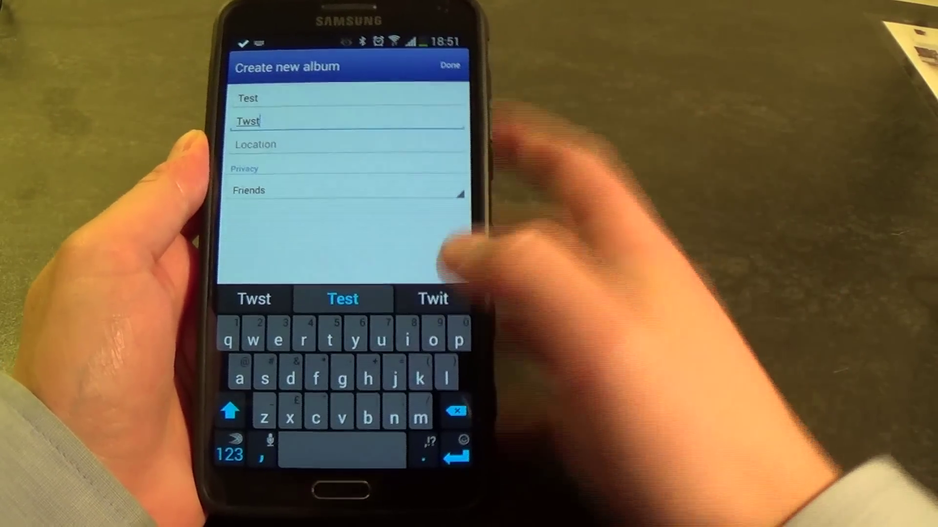
pyautogui.click(343, 299)
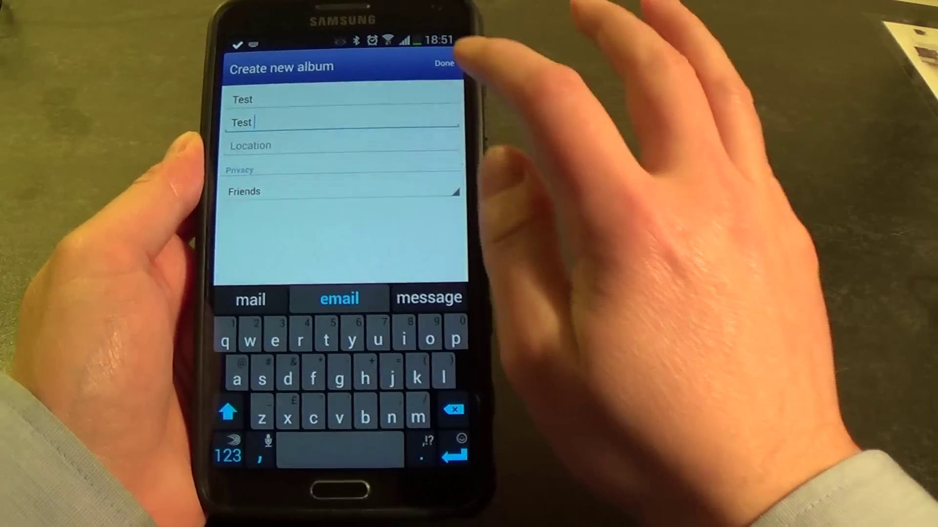
pyautogui.click(449, 65)
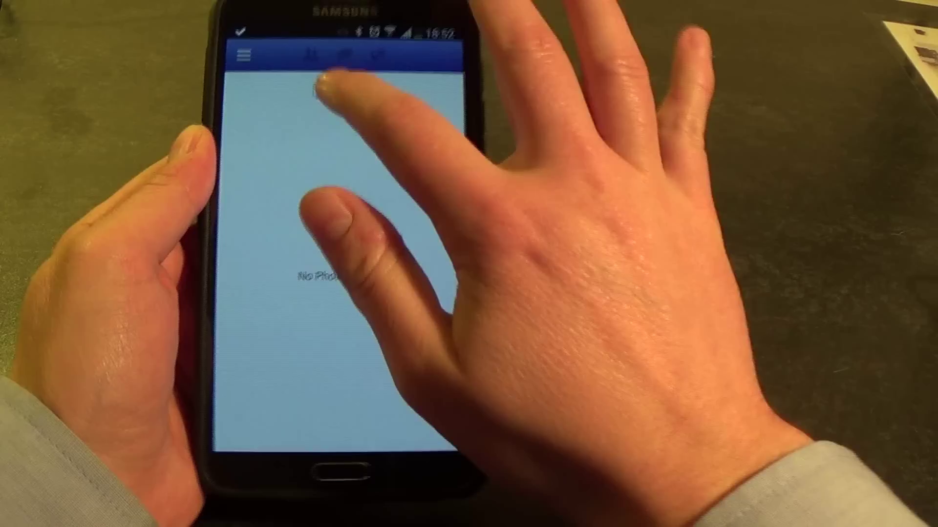
# - Select the top-middle and top-right grass photos from the gallery for the Test album
pyautogui.click(344, 81)
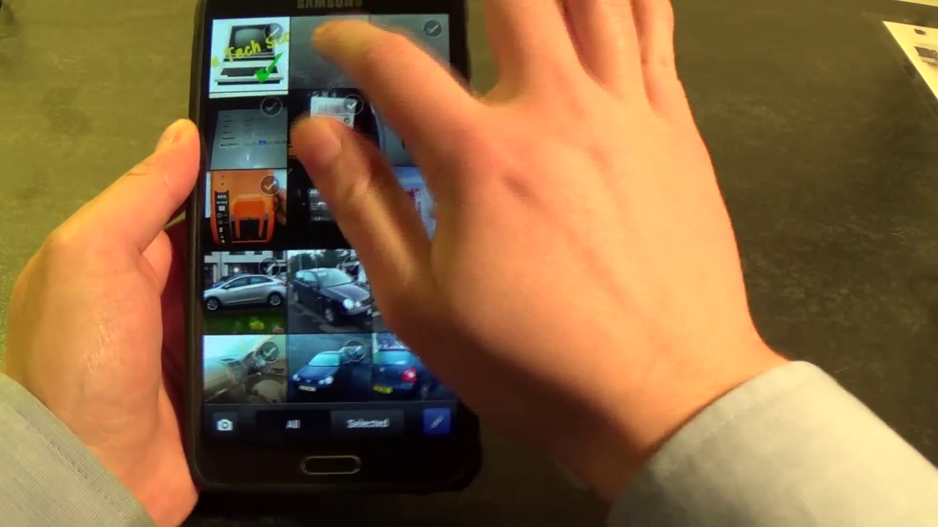
pyautogui.click(328, 44)
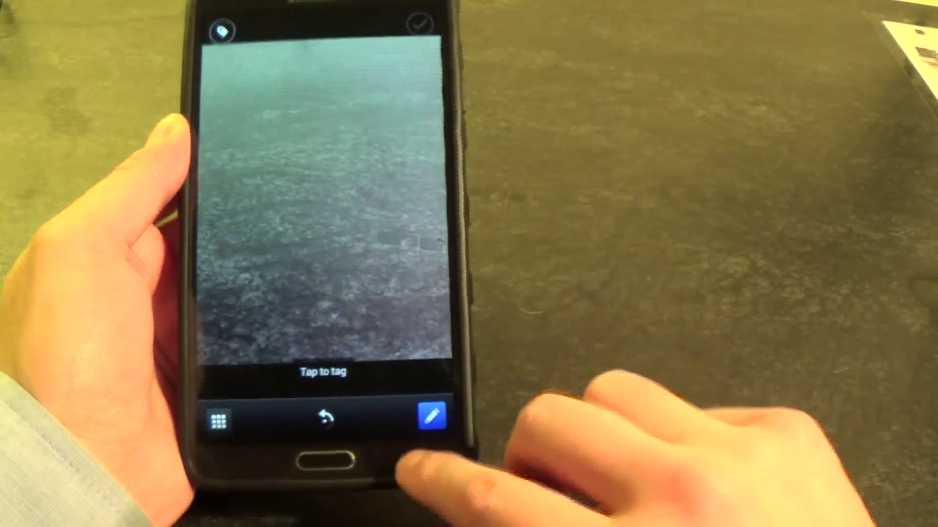
pyautogui.click(414, 463)
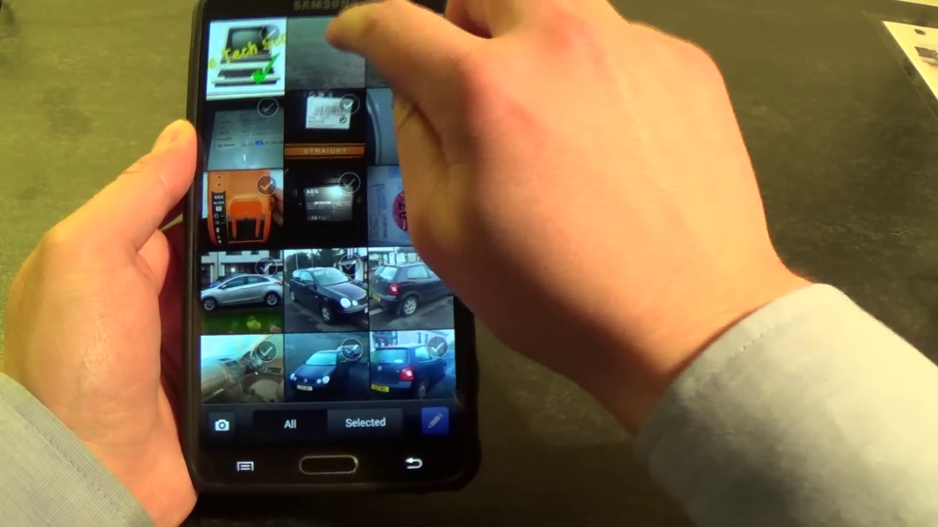
pyautogui.click(327, 51)
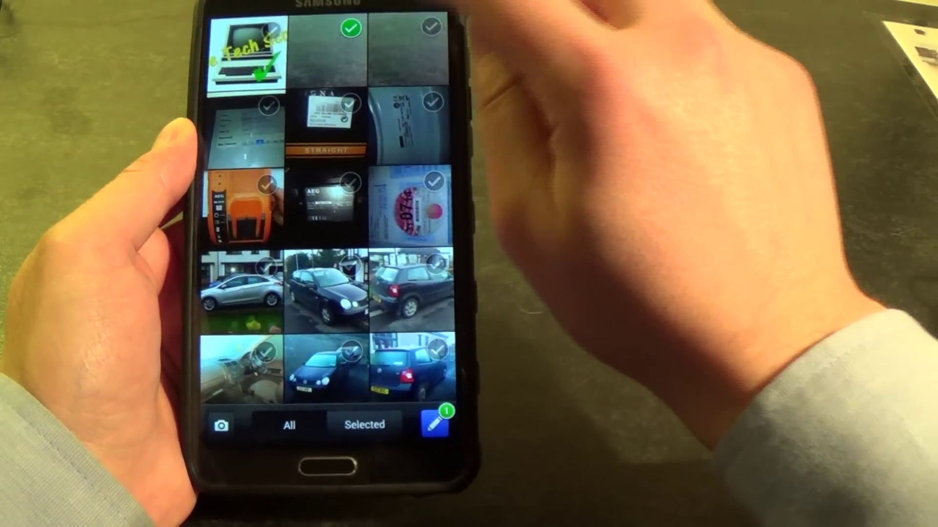
pyautogui.click(407, 51)
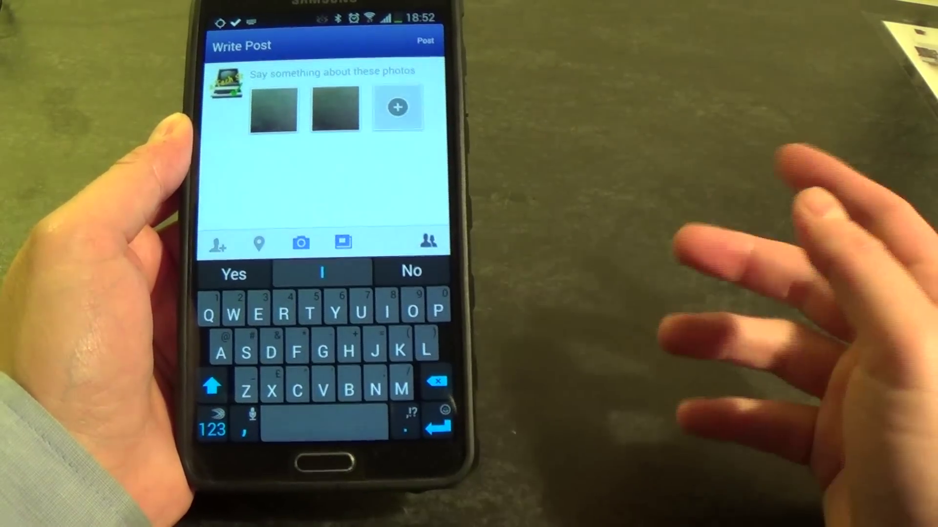
pyautogui.write('Tes')
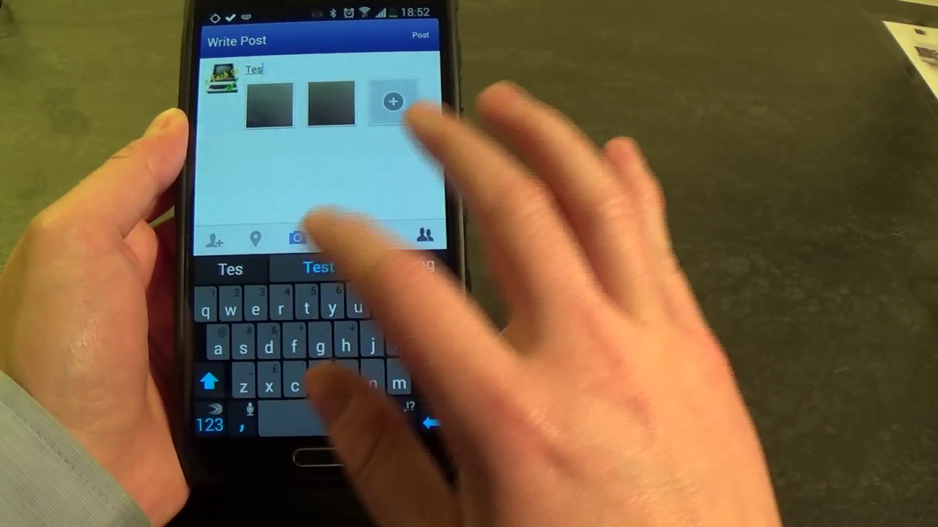
pyautogui.write('t')
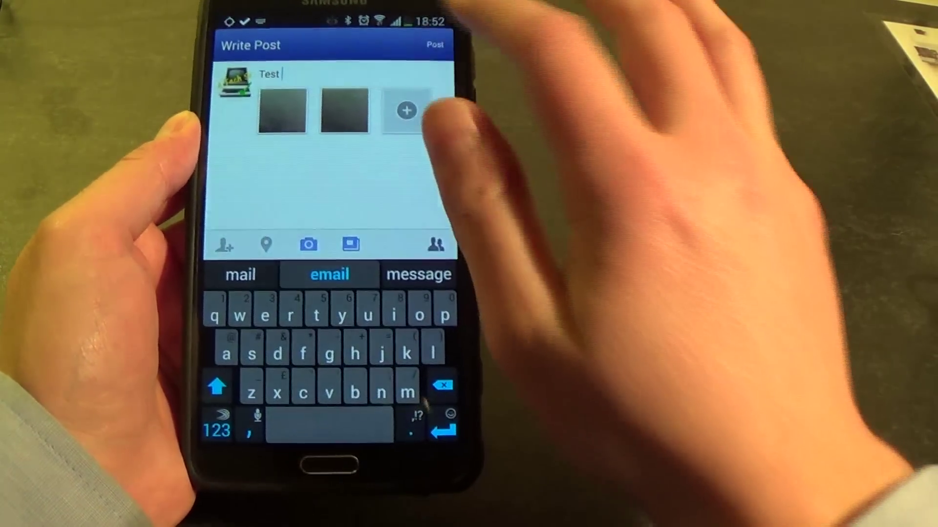
# - Post the two grass photos with the caption 'Test'
pyautogui.click(435, 45)
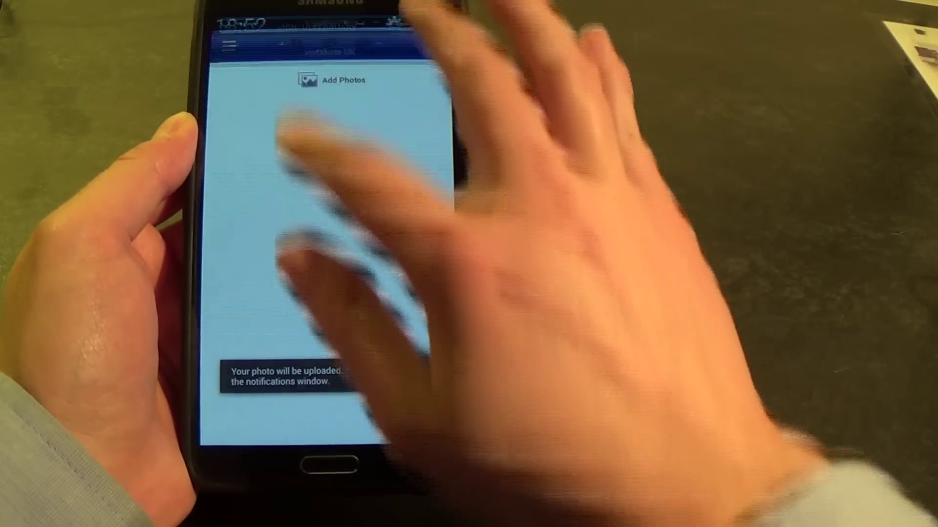
# - Confirm in the notification shade that the upload finished 2 of 2, then return to Facebook
pyautogui.moveTo(331, 22); pyautogui.dragTo(329, 293)
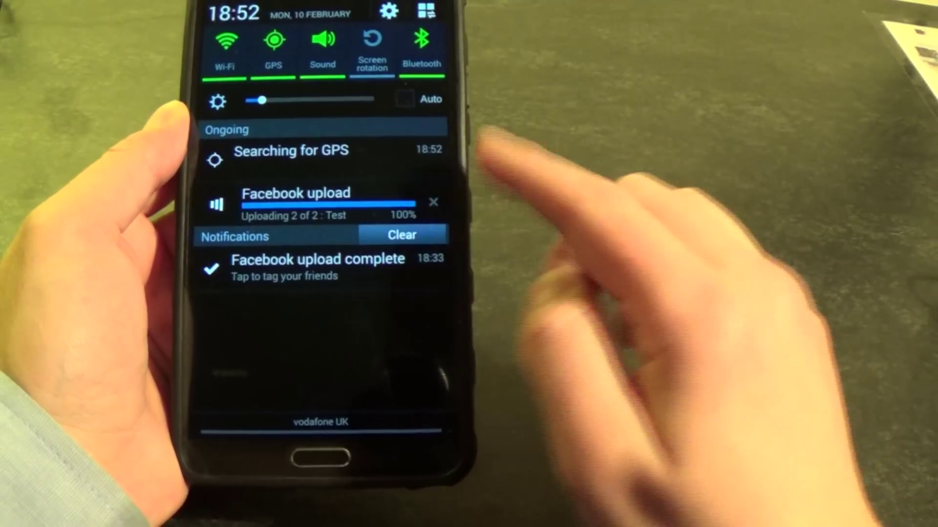
pyautogui.click(367, 268)
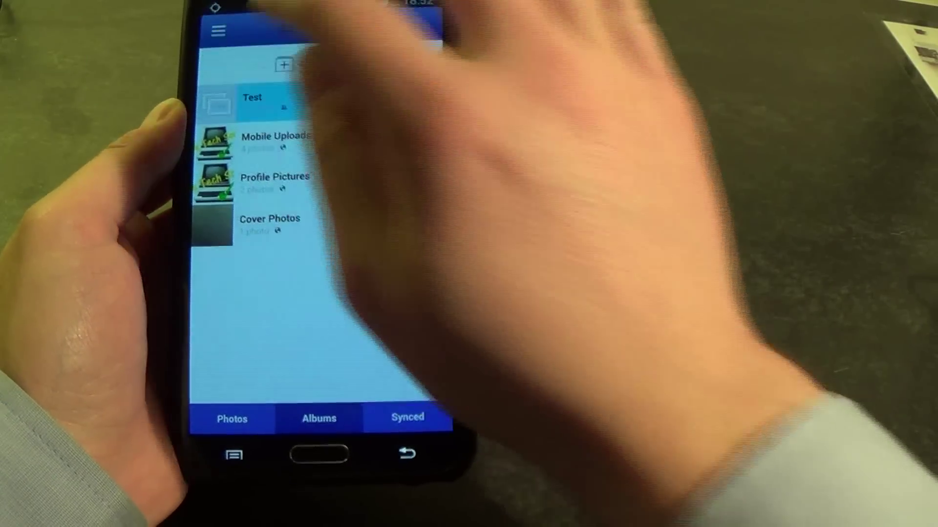
# - Reload the Test album to show both grass photos, then return to the album list
pyautogui.click(246, 99)
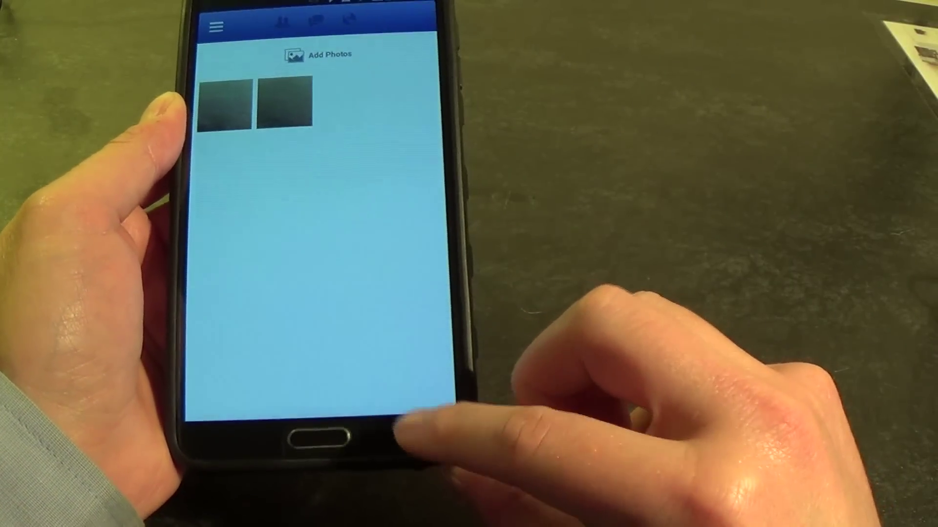
pyautogui.click(410, 442)
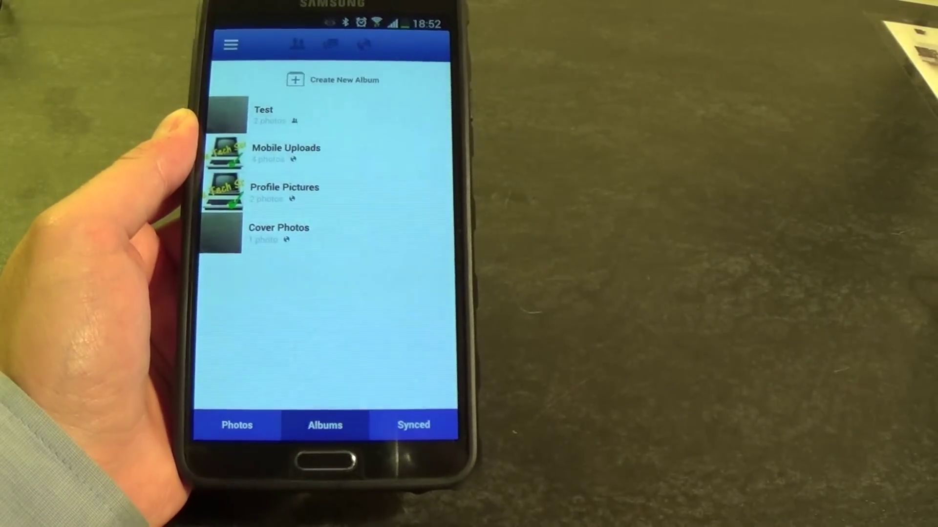